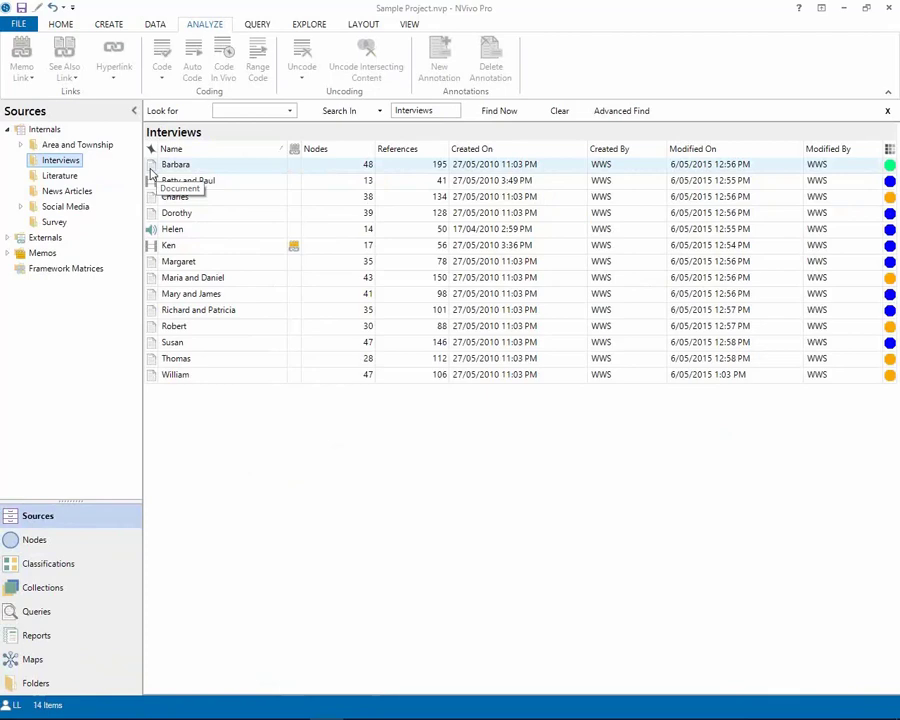
# Step: Open the first transcript in the Interviews folder and display coding stripes for Nodes Most Coding
pyautogui.doubleClick(151, 169)
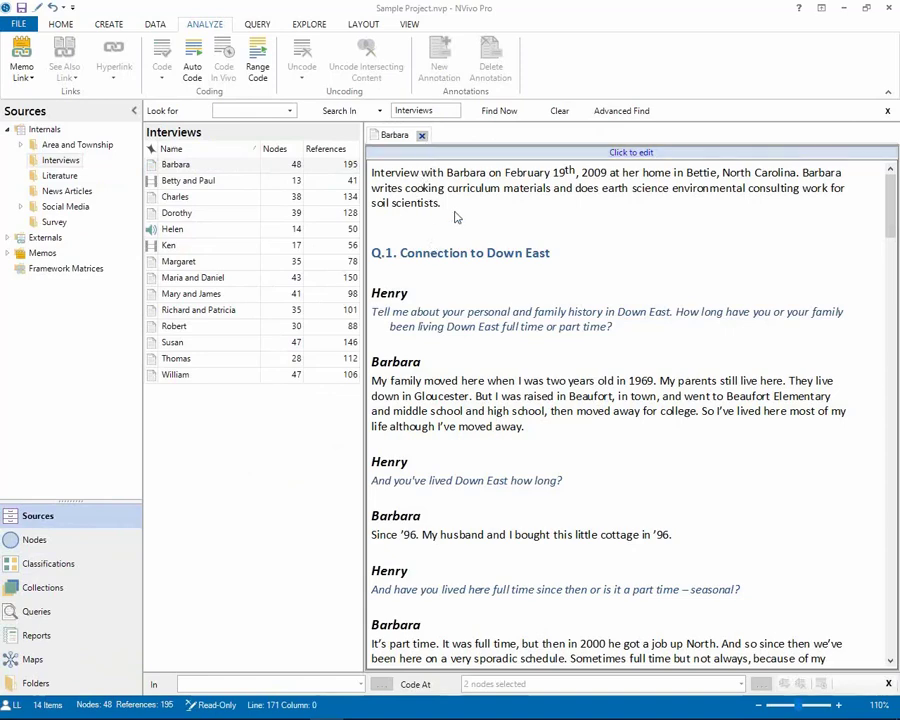
pyautogui.click(411, 27)
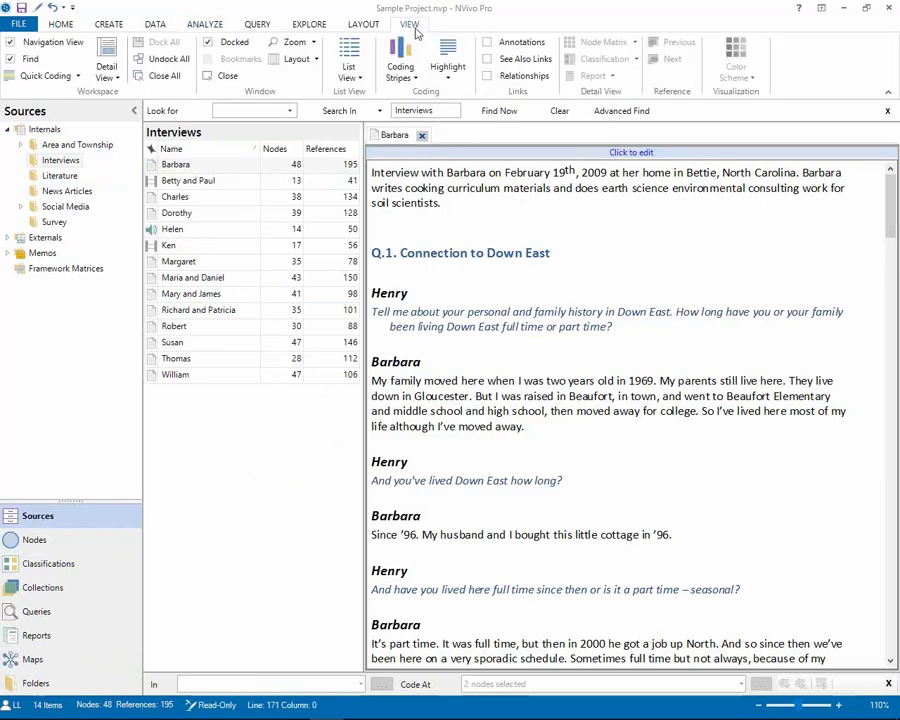
pyautogui.click(398, 76)
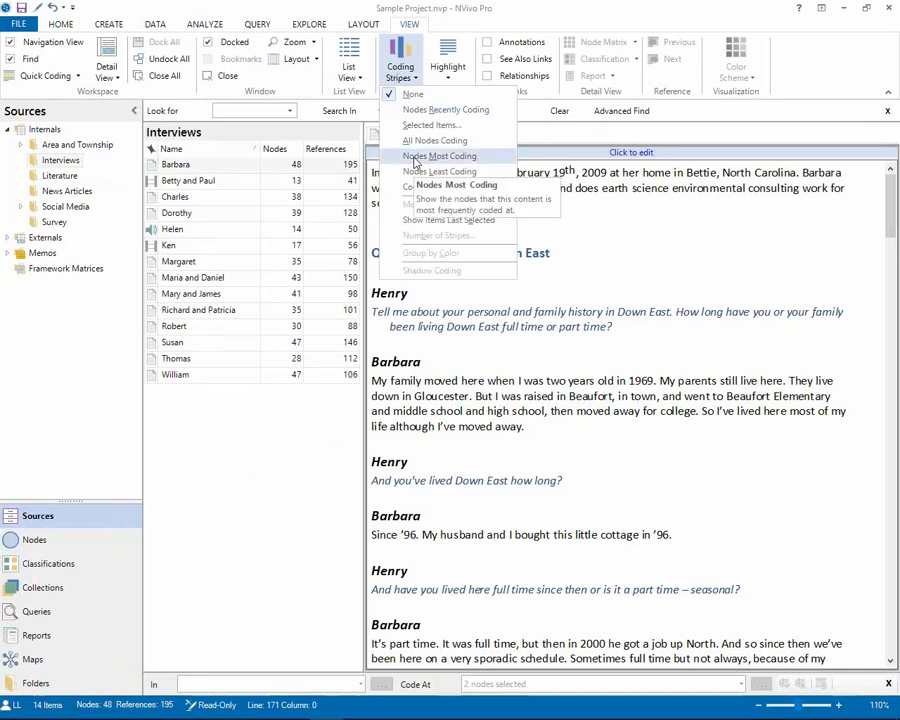
pyautogui.click(415, 157)
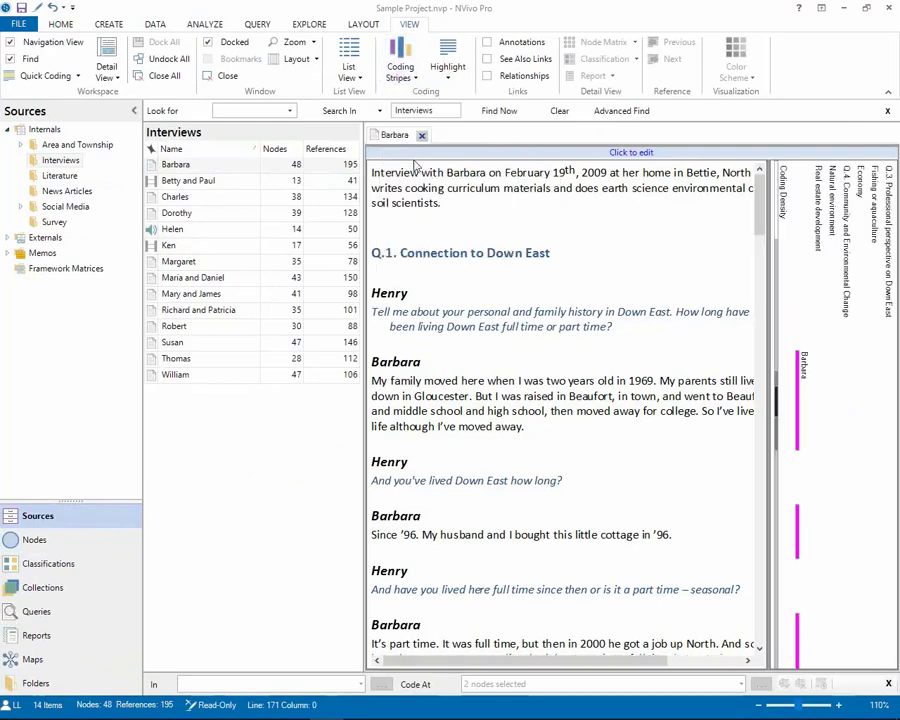
# Step: Examine how the coding stripes line up with the passages before Q.3, including the Economy stripe, and close the transcript
pyautogui.scroll(-15, 723, 510)
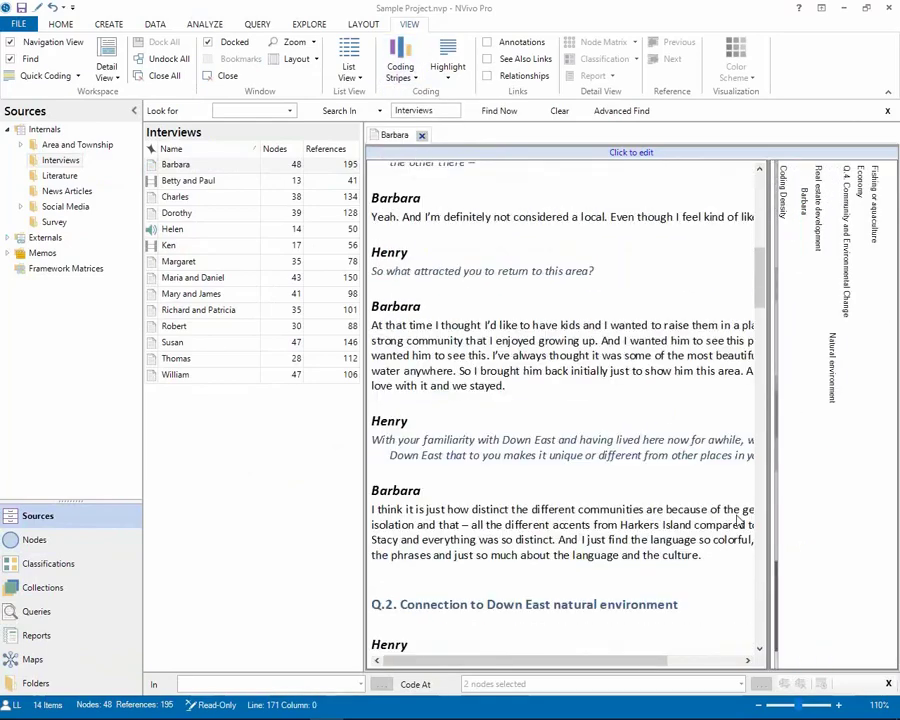
pyautogui.scroll(-9, 741, 521)
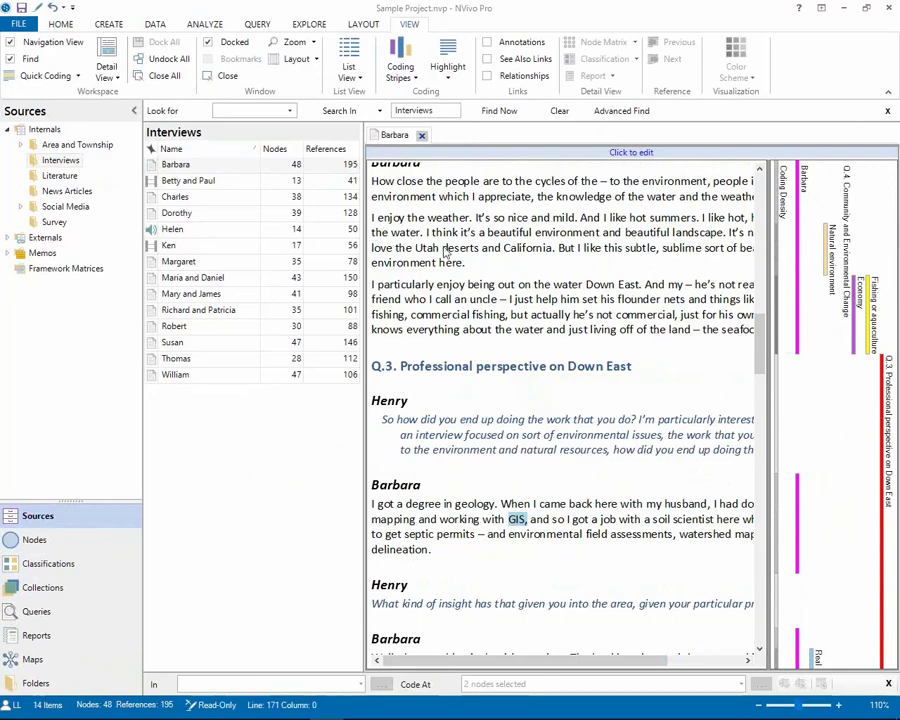
pyautogui.moveTo(465, 263); pyautogui.dragTo(372, 218)
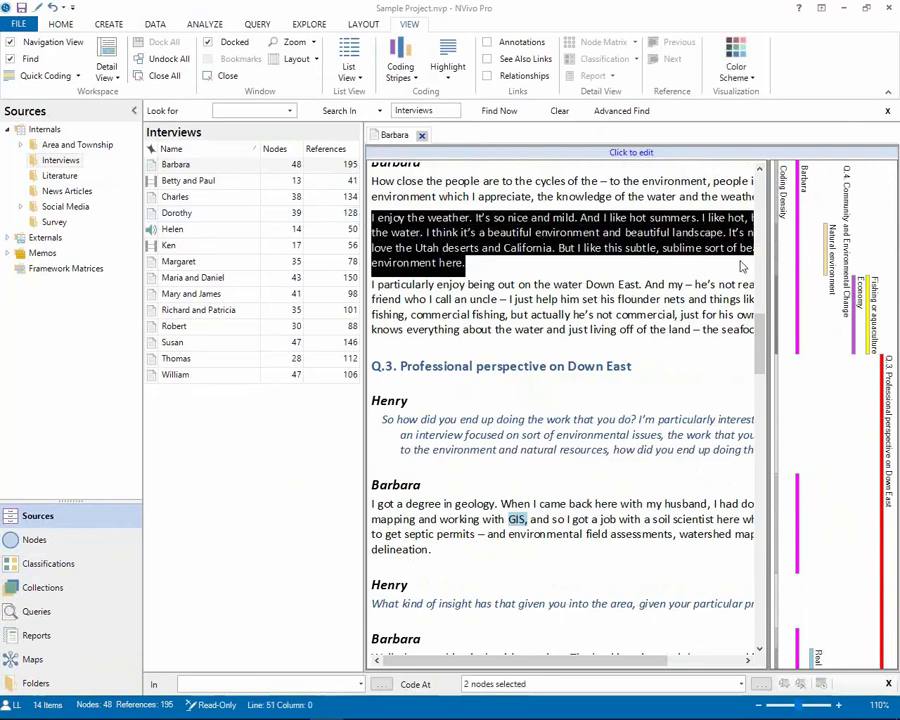
pyautogui.click(380, 290)
pyautogui.moveTo(380, 291); pyautogui.dragTo(873, 334)
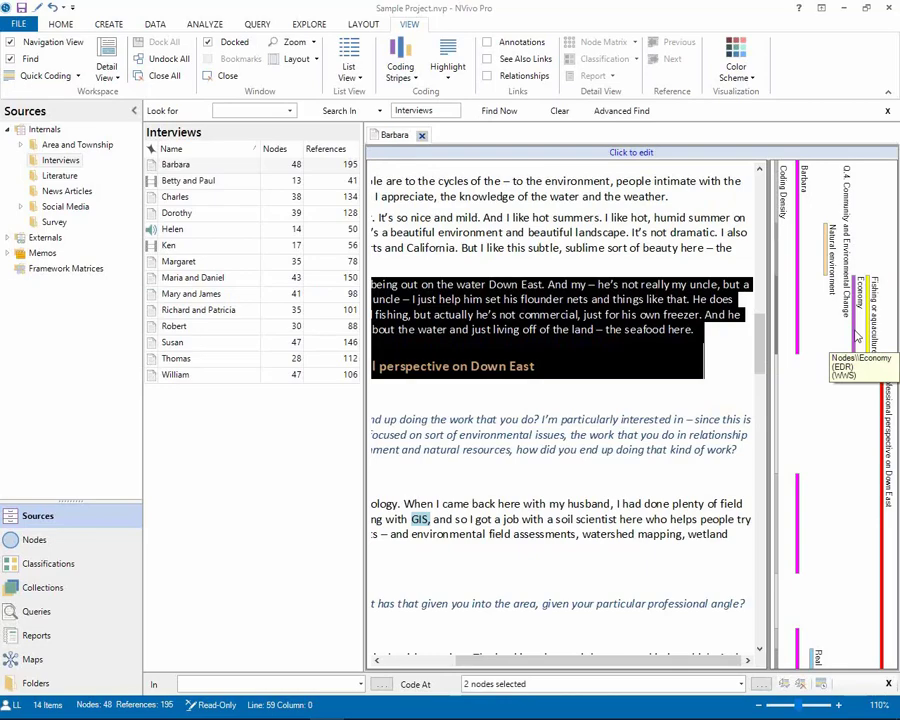
pyautogui.click(678, 451)
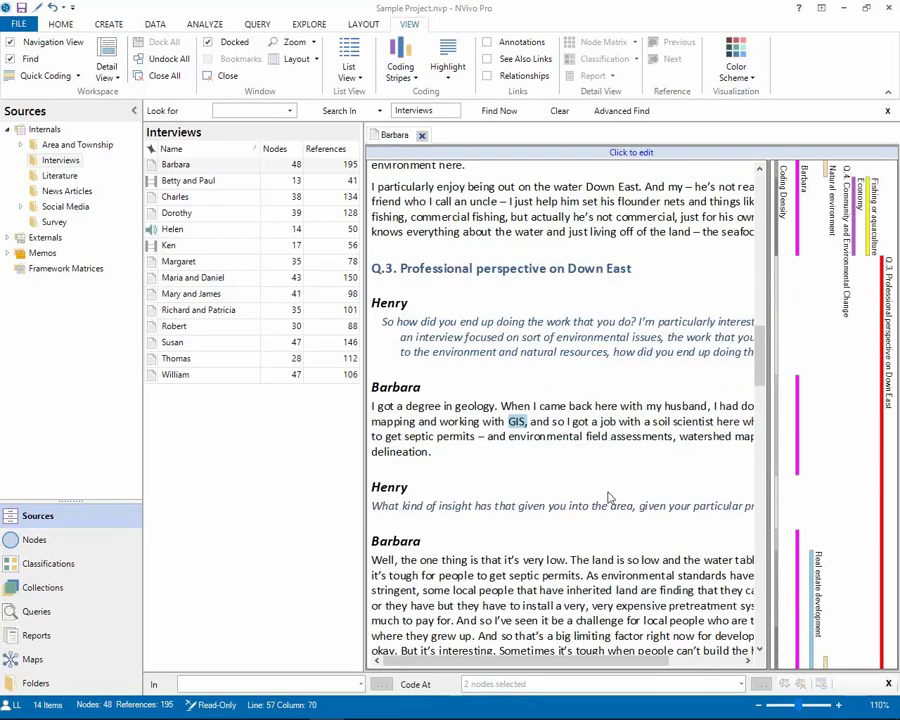
pyautogui.click(677, 444)
pyautogui.click(422, 136)
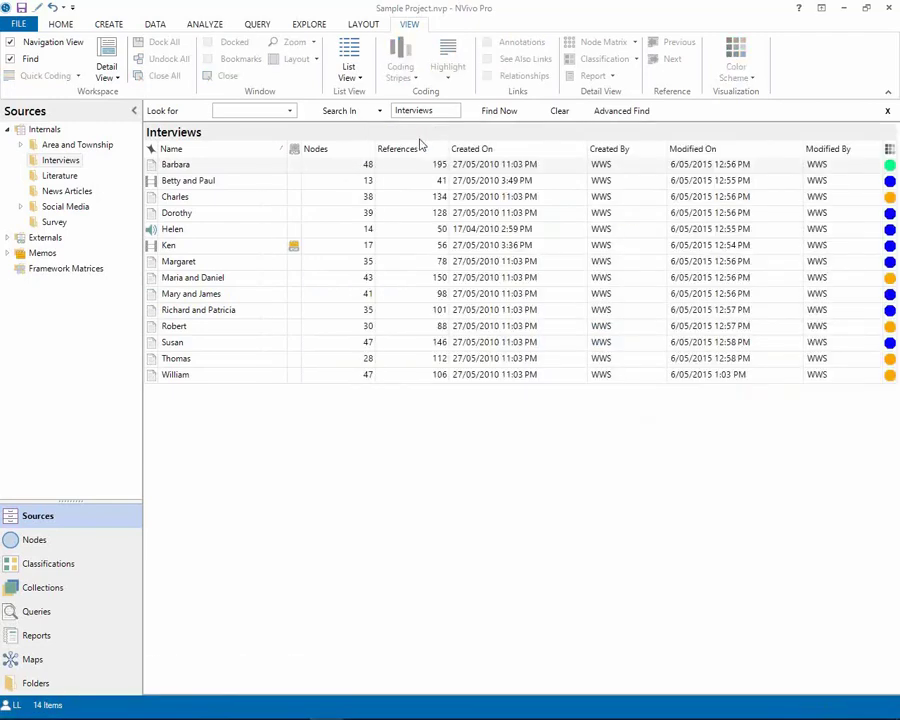
# Step: Create a new memo named "Coding Memo" in the Memos folder and close its blank document
pyautogui.click(43, 254)
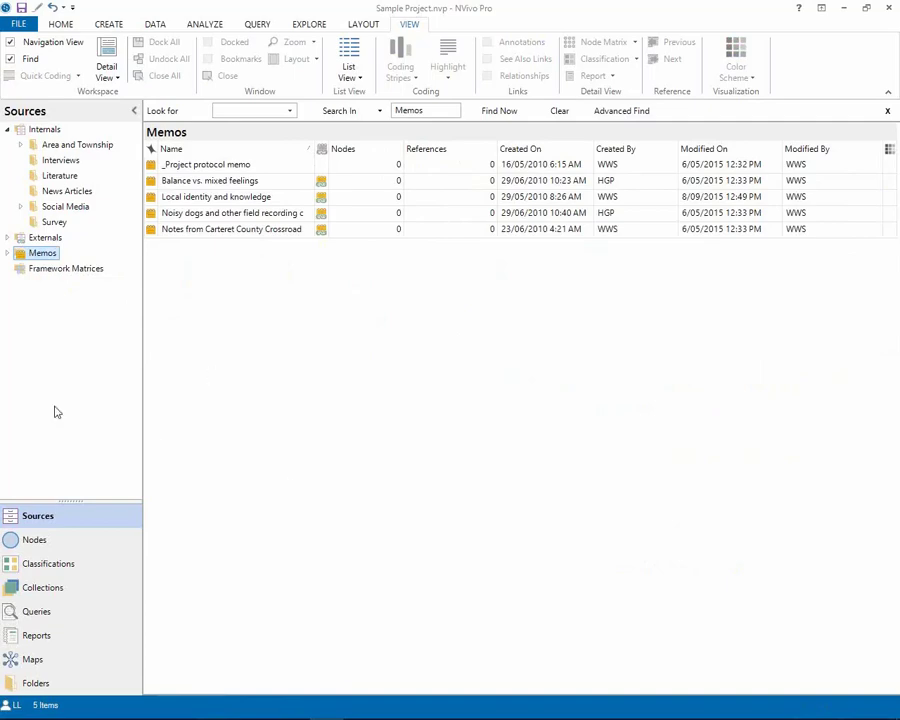
pyautogui.rightClick(277, 345)
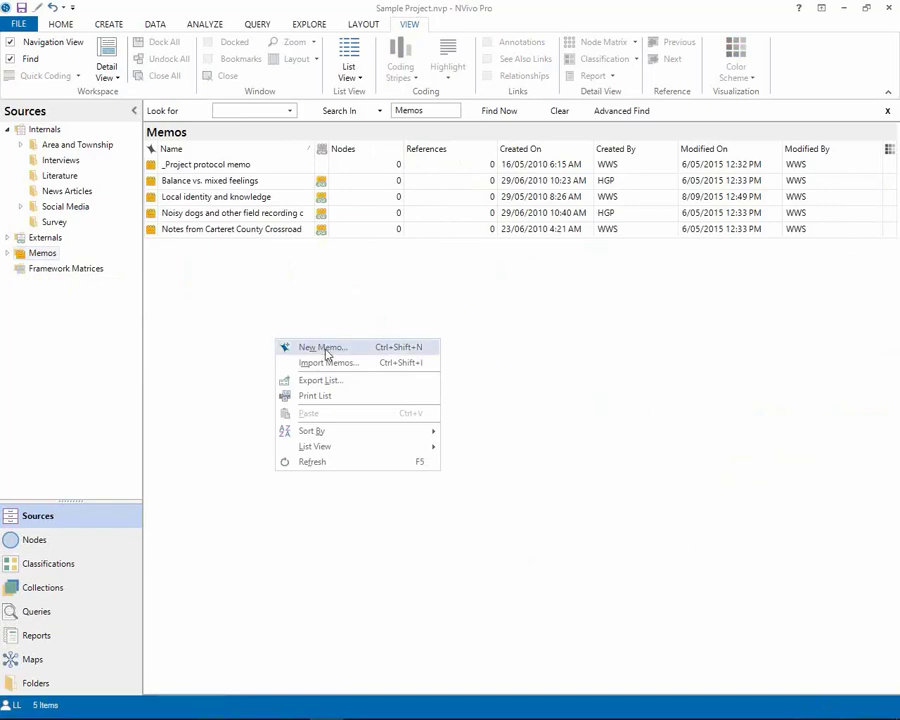
pyautogui.click(323, 348)
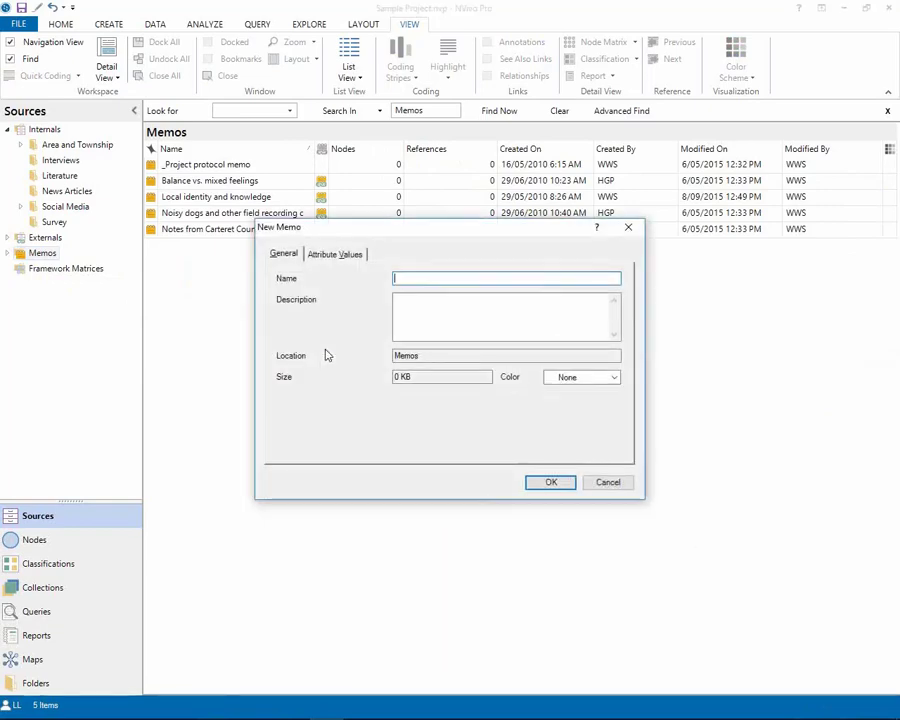
pyautogui.write('Coding Memo')
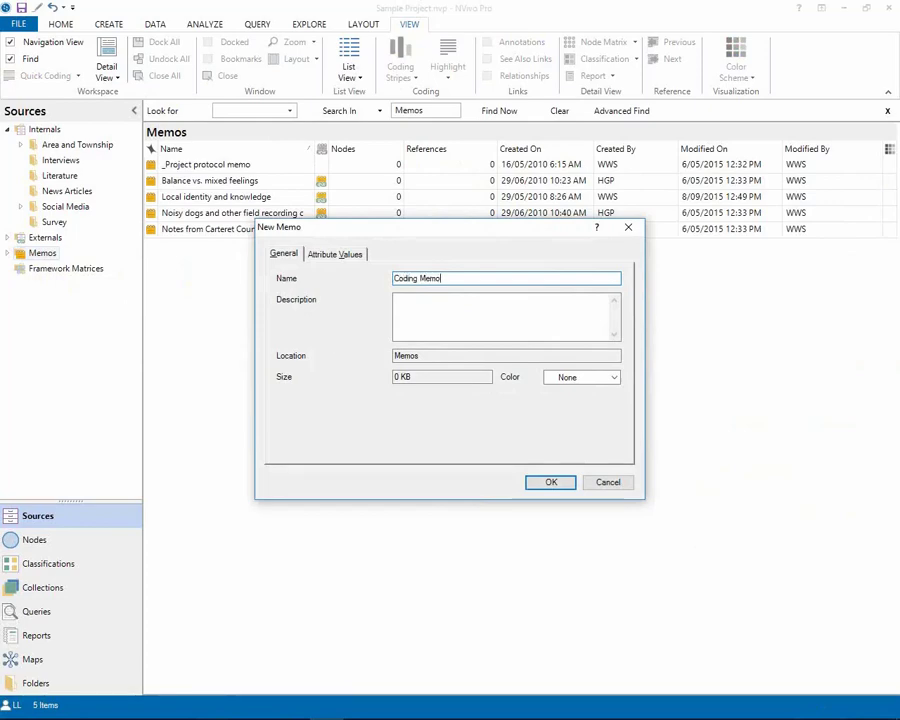
pyautogui.click(549, 483)
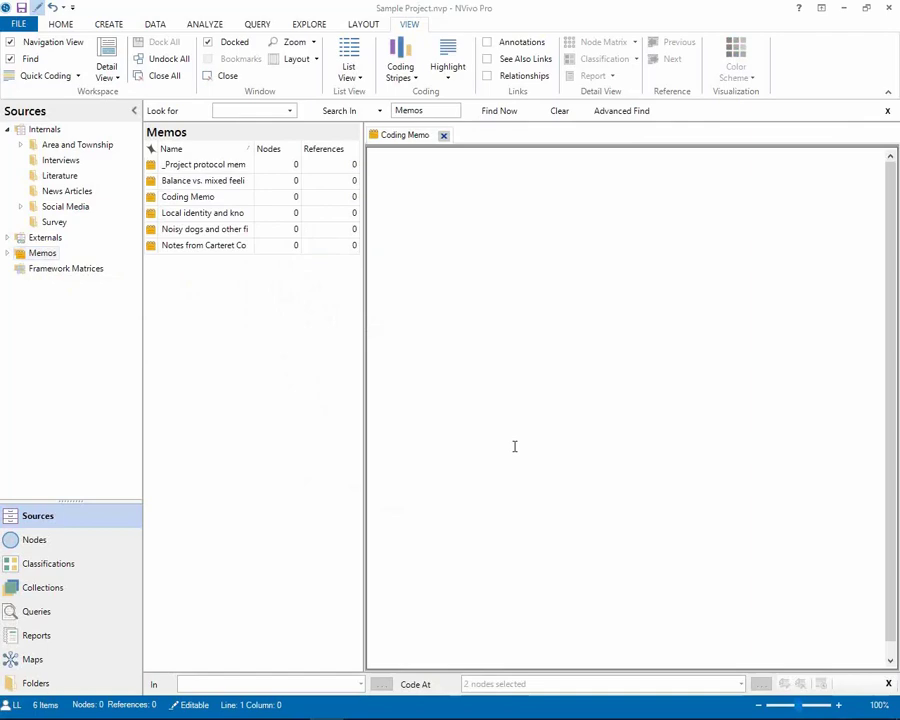
pyautogui.click(515, 446)
pyautogui.click(444, 136)
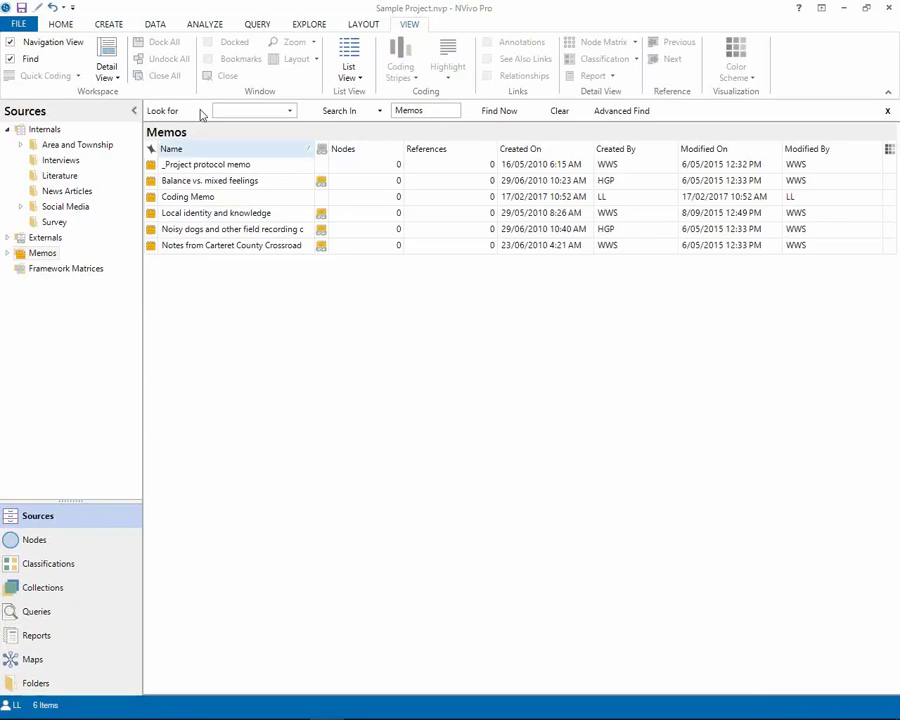
# Step: Create a set named "Transcripts to code" from the fourth, eleventh and fourteenth documents in the Interviews folder
pyautogui.click(73, 163)
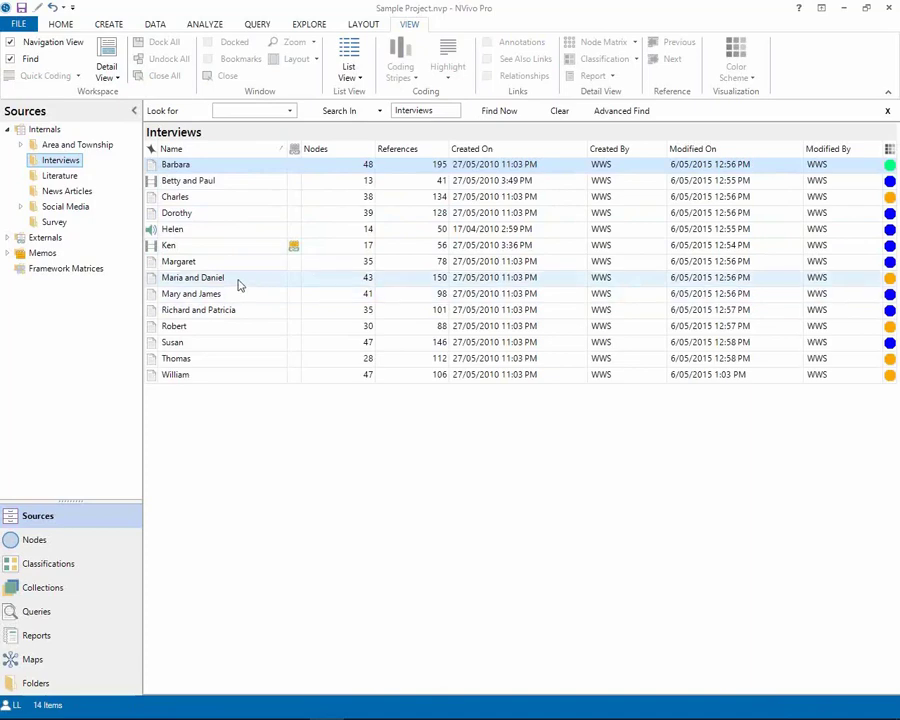
pyautogui.click(263, 379)
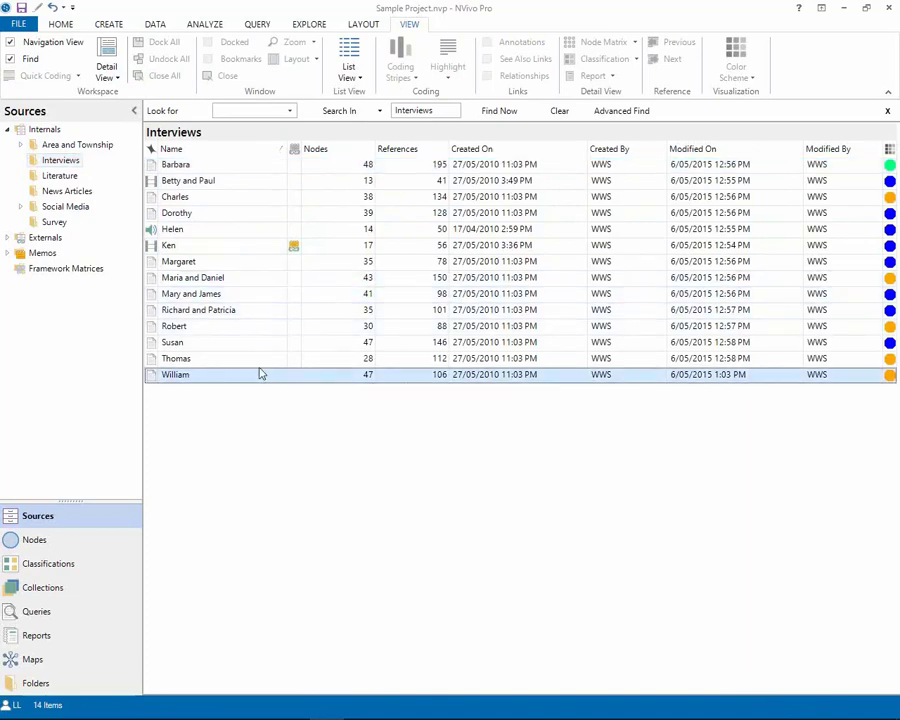
pyautogui.keyDown('ctrl'); pyautogui.click(256, 330); pyautogui.keyUp('ctrl')
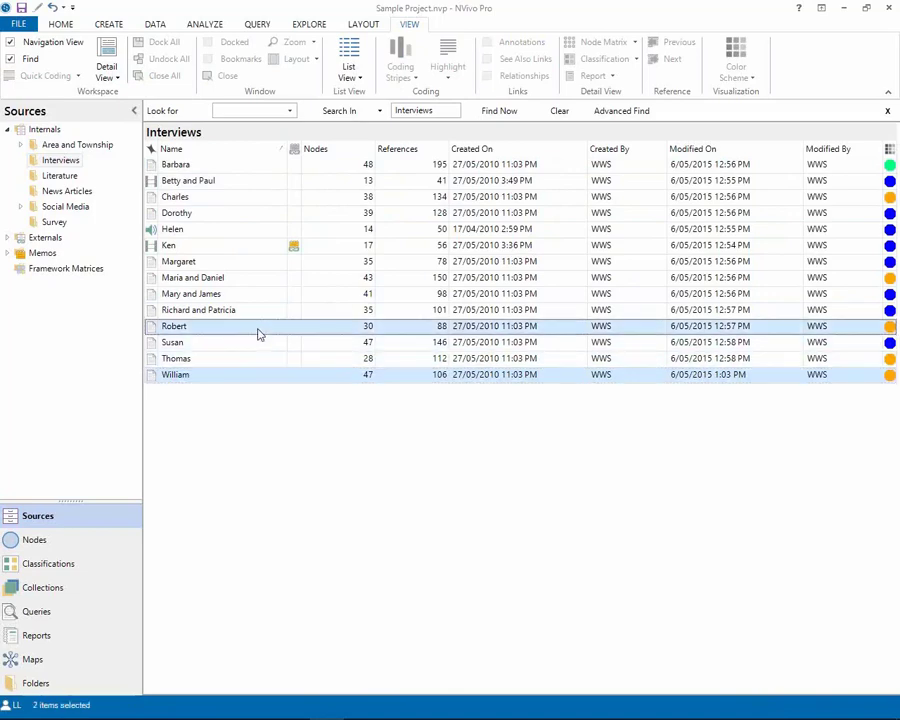
pyautogui.keyDown('ctrl'); pyautogui.click(271, 213); pyautogui.keyUp('ctrl')
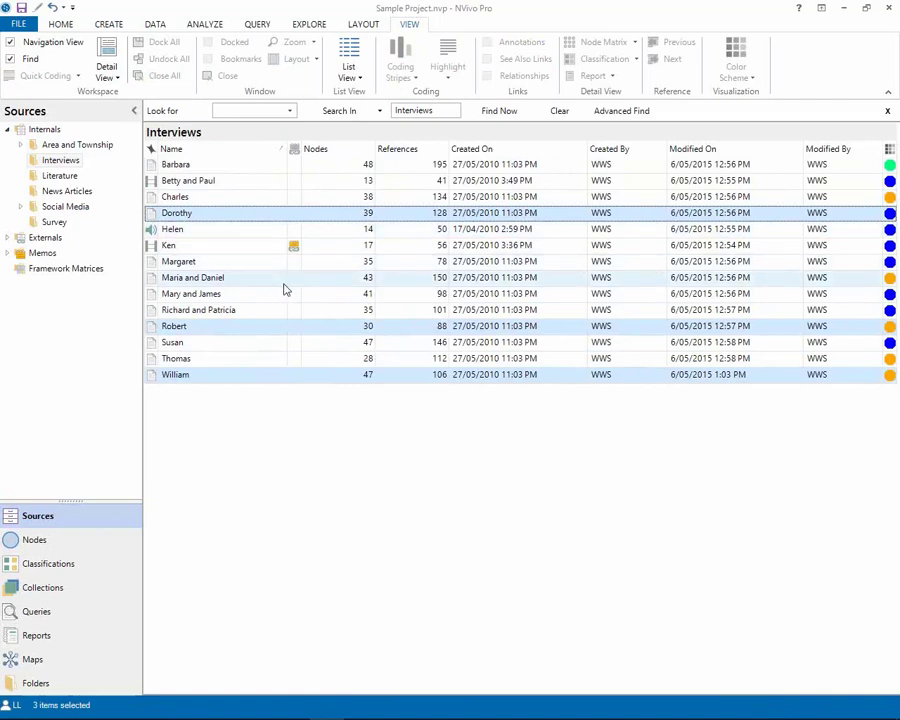
pyautogui.rightClick(288, 218)
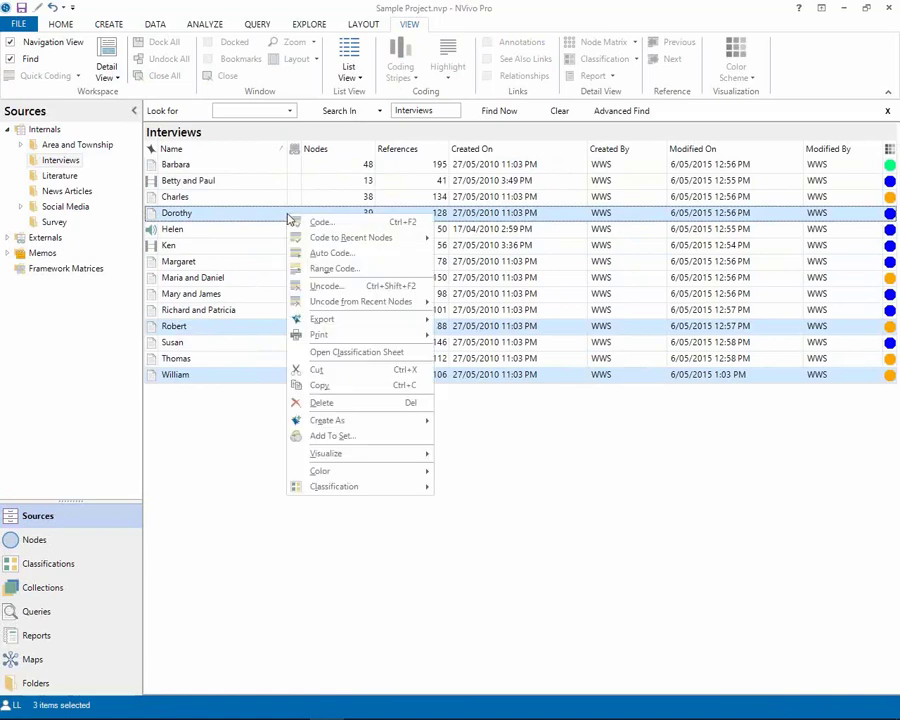
pyautogui.moveTo(338, 425)
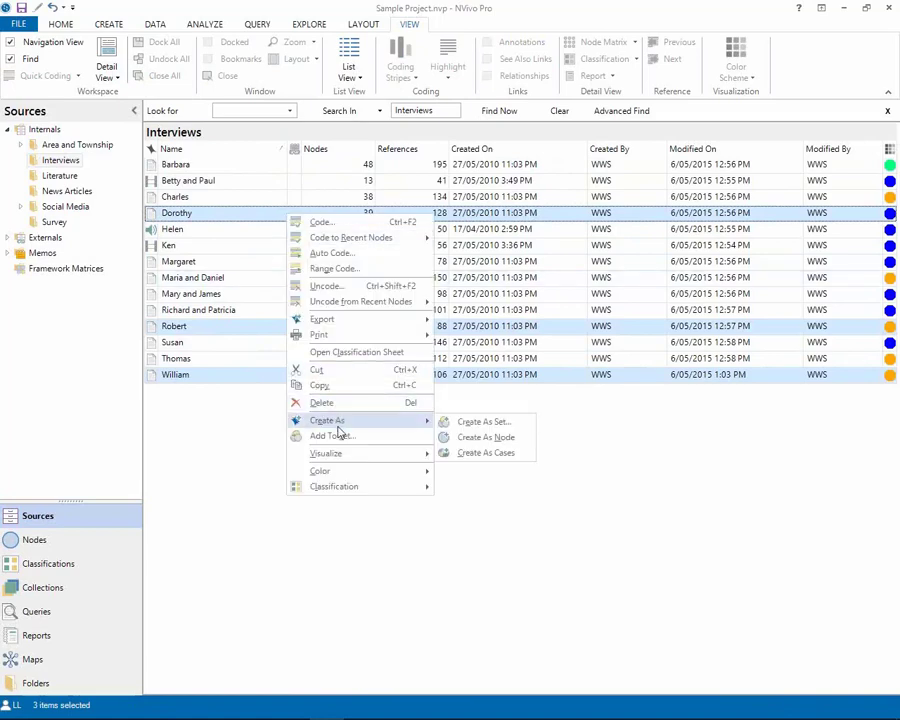
pyautogui.click(496, 423)
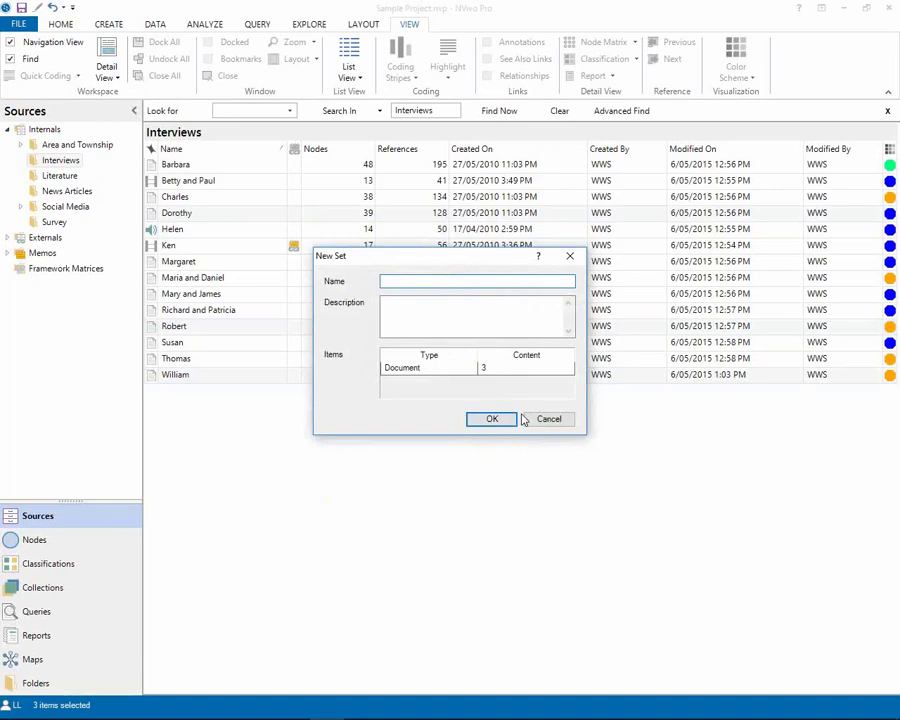
pyautogui.write('Transcripts to code')
pyautogui.click(507, 422)
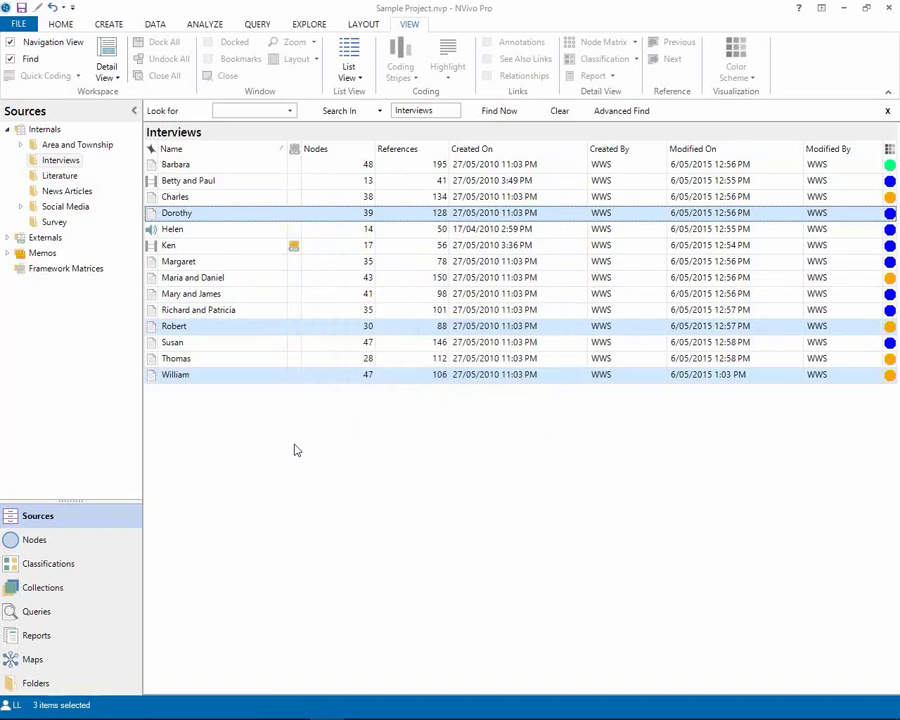
# Step: Open the "Transcripts to code" set in Collections and delete the shortcut to its third transcript
pyautogui.click(91, 601)
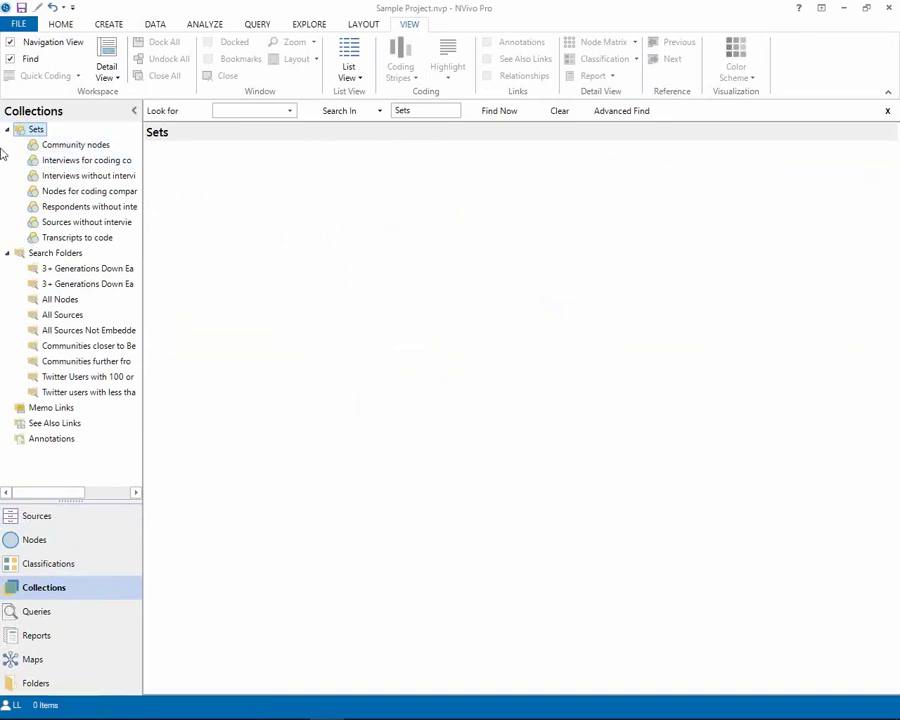
pyautogui.click(77, 238)
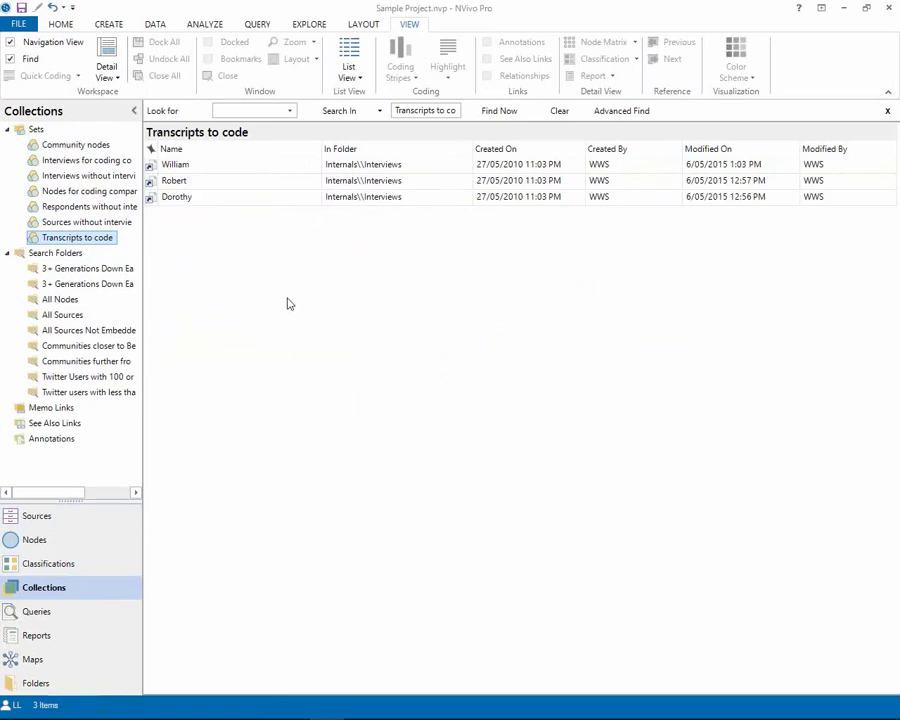
pyautogui.click(190, 200)
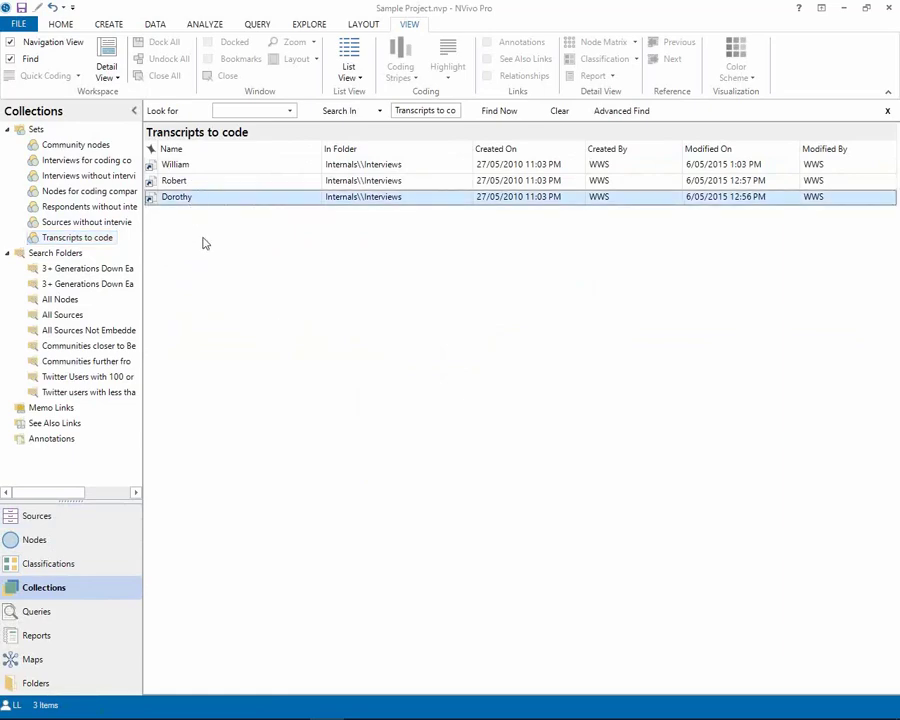
pyautogui.press('Delete')
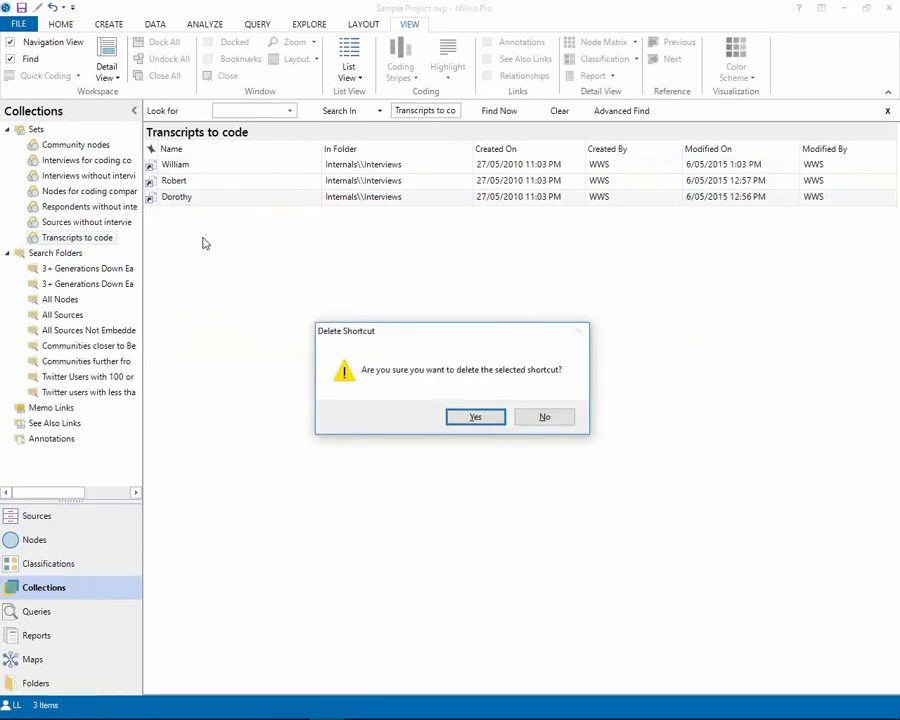
pyautogui.click(476, 418)
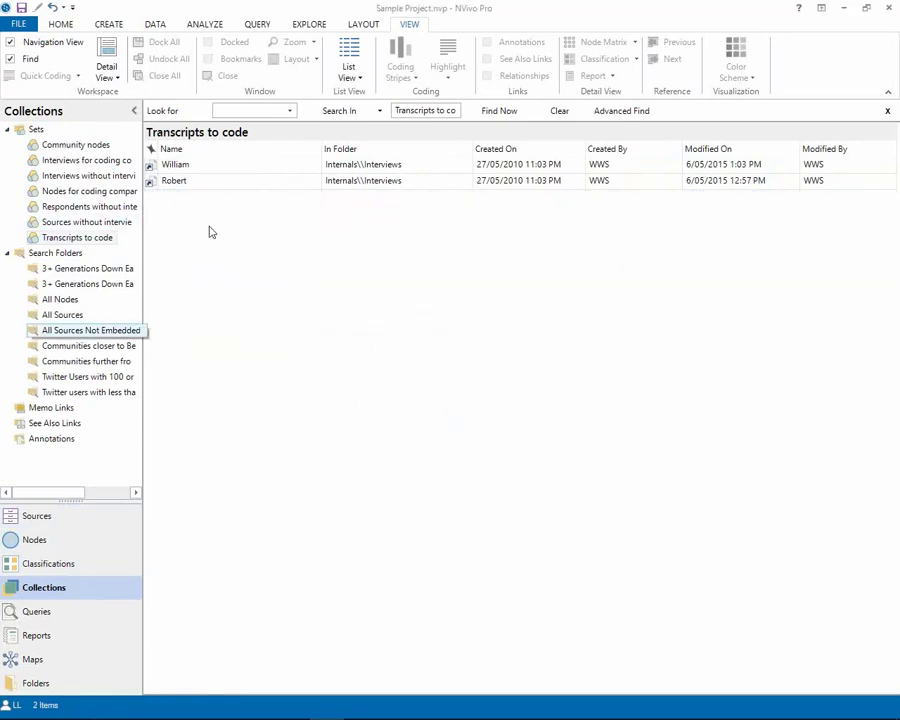